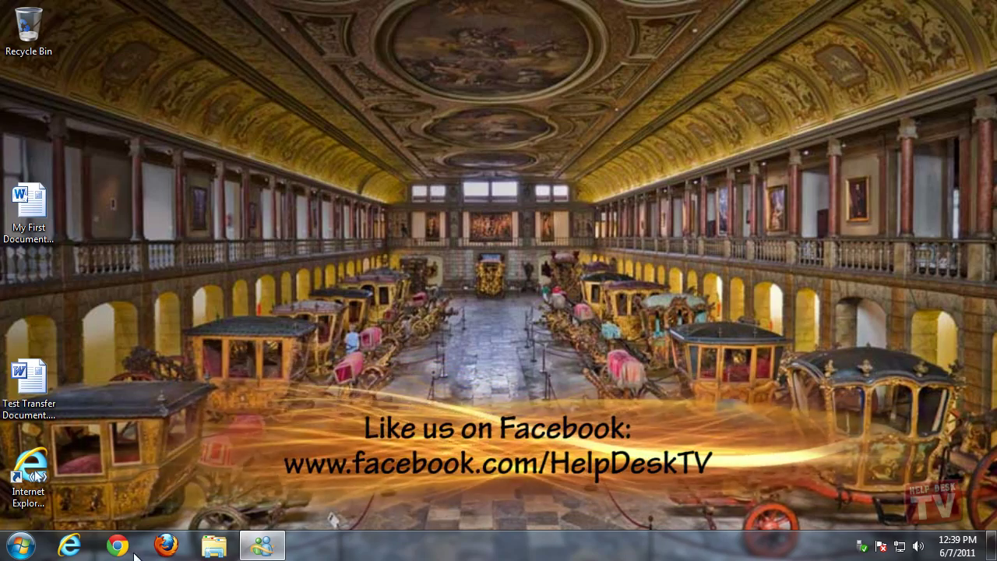
Open Windows Explorer from the taskbar to show the Libraries window.
{"action": "left_click", "coordinate": [214, 545]}
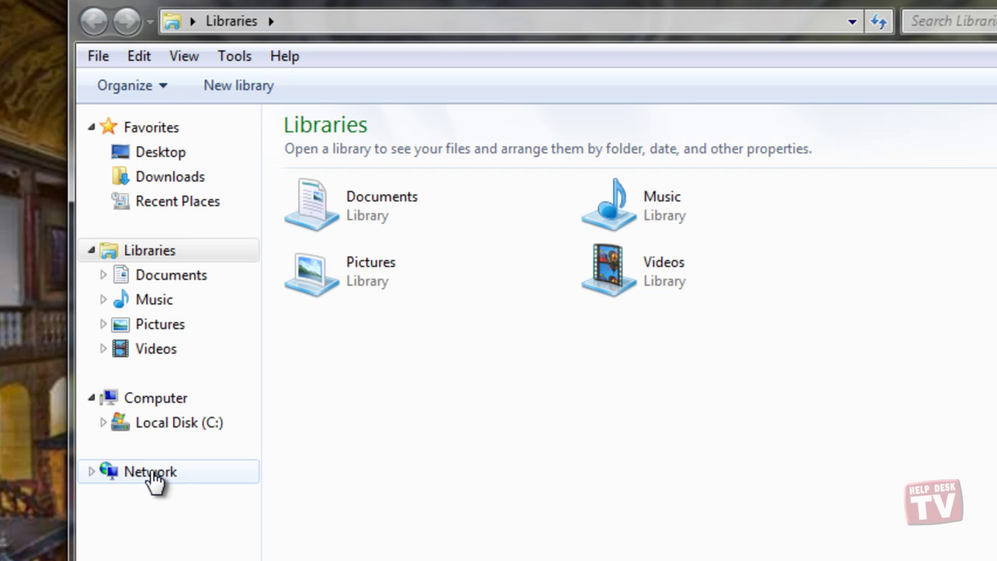
Go to the Network folder and open the Network and Sharing Center.
{"action": "left_click", "coordinate": [151, 473]}
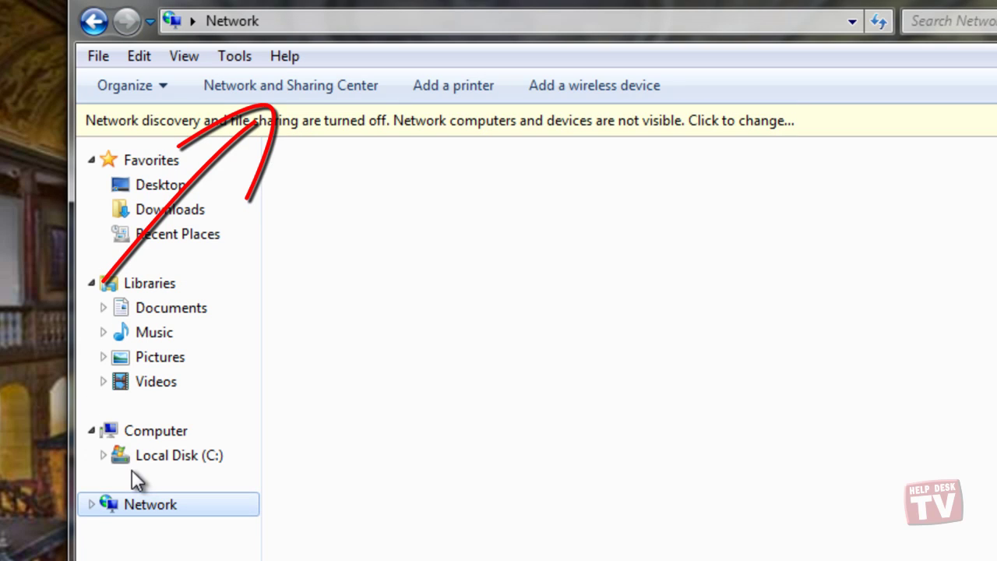
{"action": "left_click", "coordinate": [297, 84]}
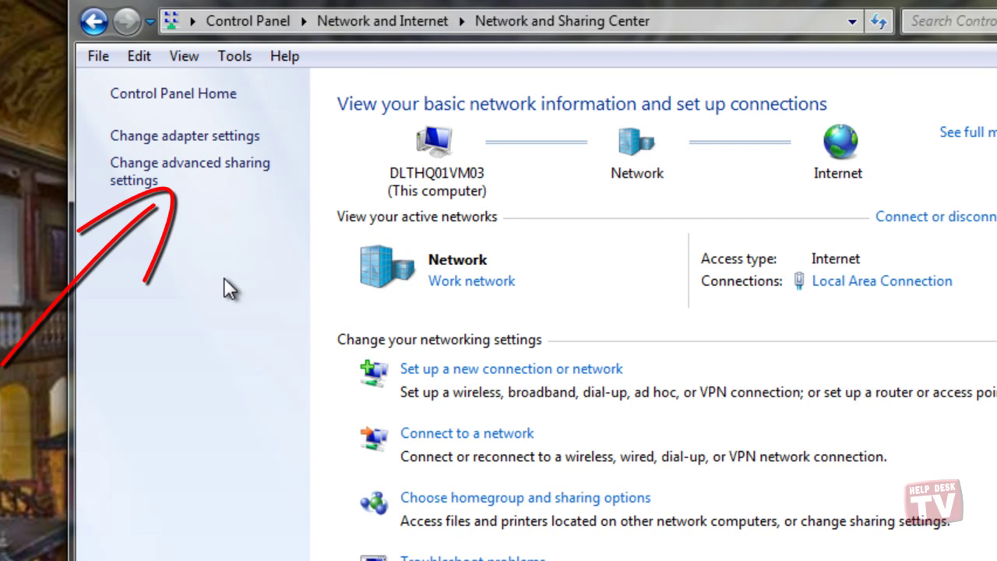
Open Advanced sharing settings, re-expand the Home or Work profile, and turn on network discovery.
{"action": "left_click", "coordinate": [198, 166]}
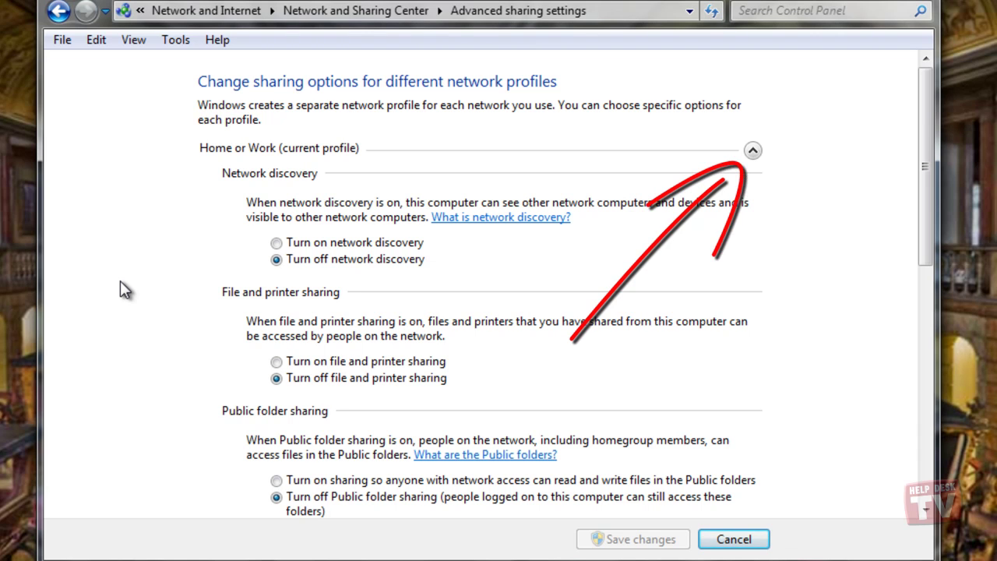
{"action": "left_click", "coordinate": [753, 151]}
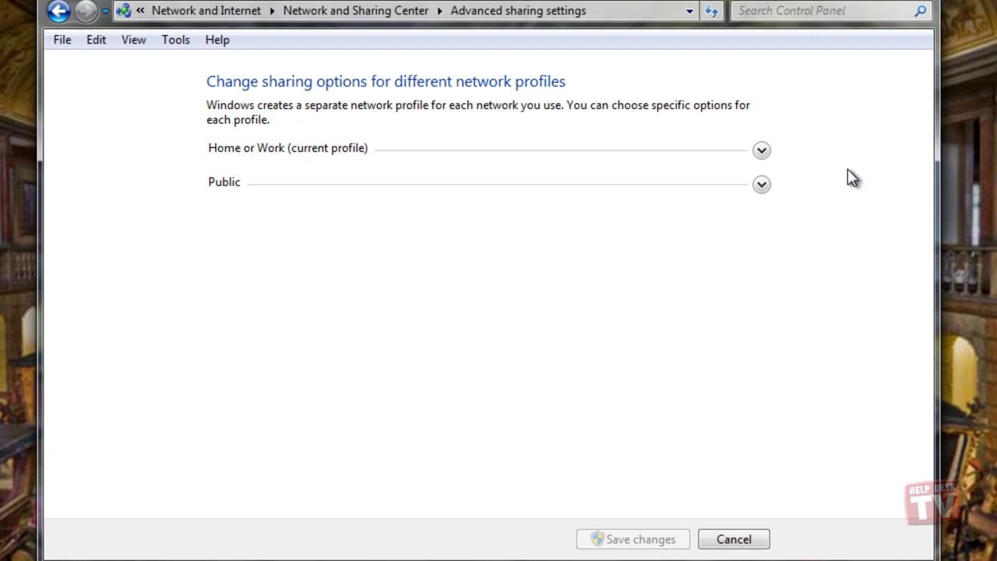
{"action": "left_click", "coordinate": [761, 152]}
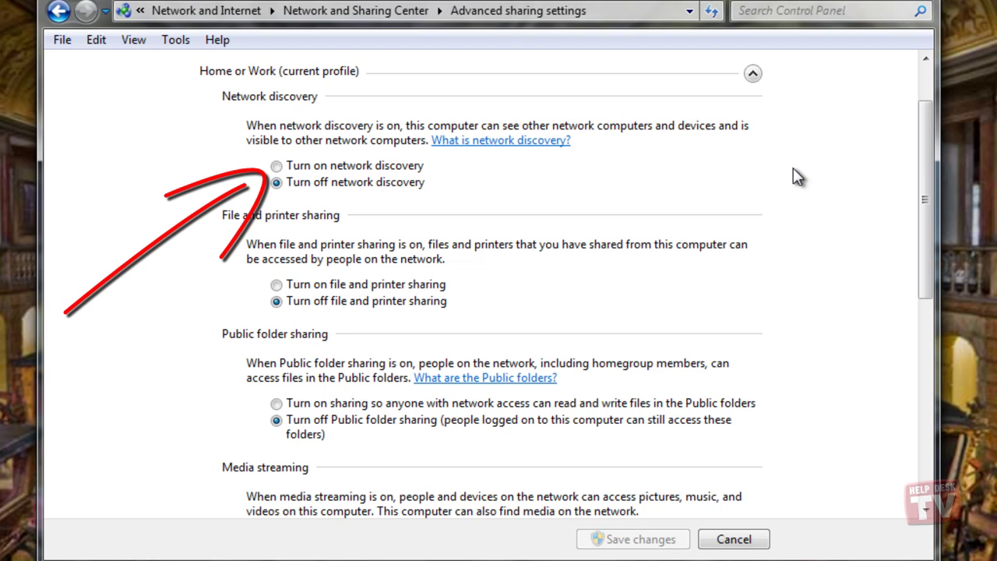
{"action": "left_click", "coordinate": [276, 166]}
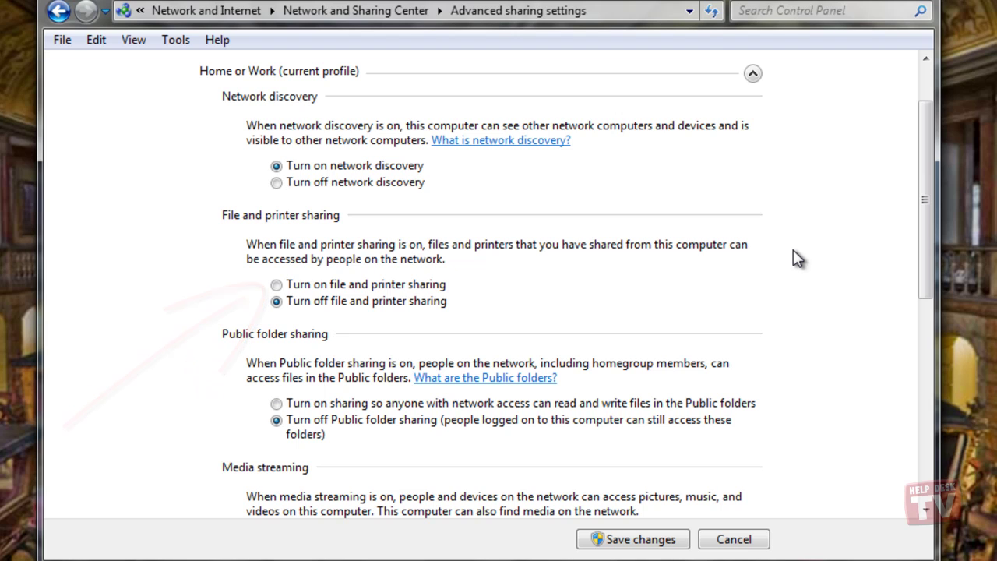
Turn on file and printer sharing and leave Public folder sharing off.
{"action": "left_click", "coordinate": [276, 285]}
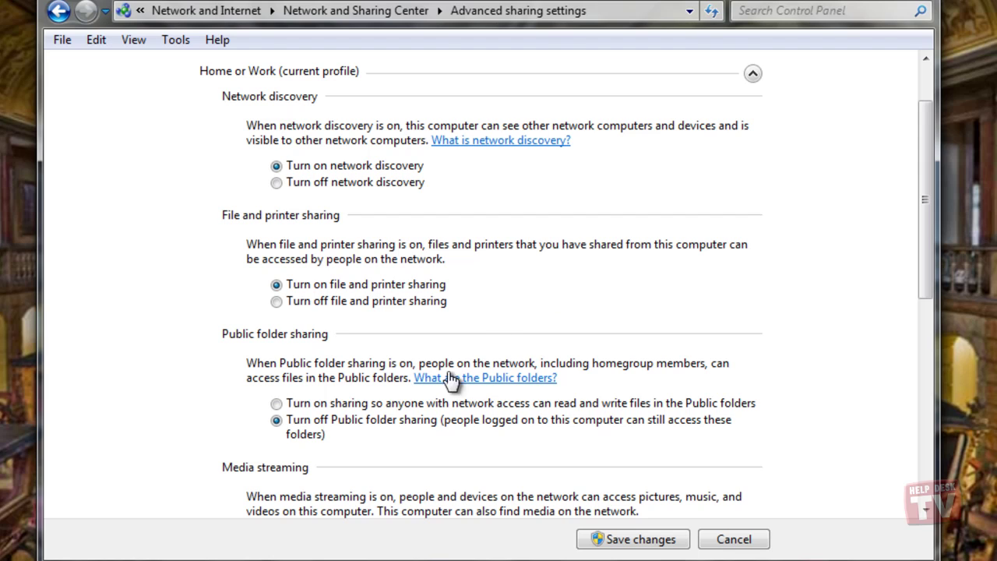
{"action": "left_click", "coordinate": [276, 403]}
{"action": "left_click", "coordinate": [276, 420]}
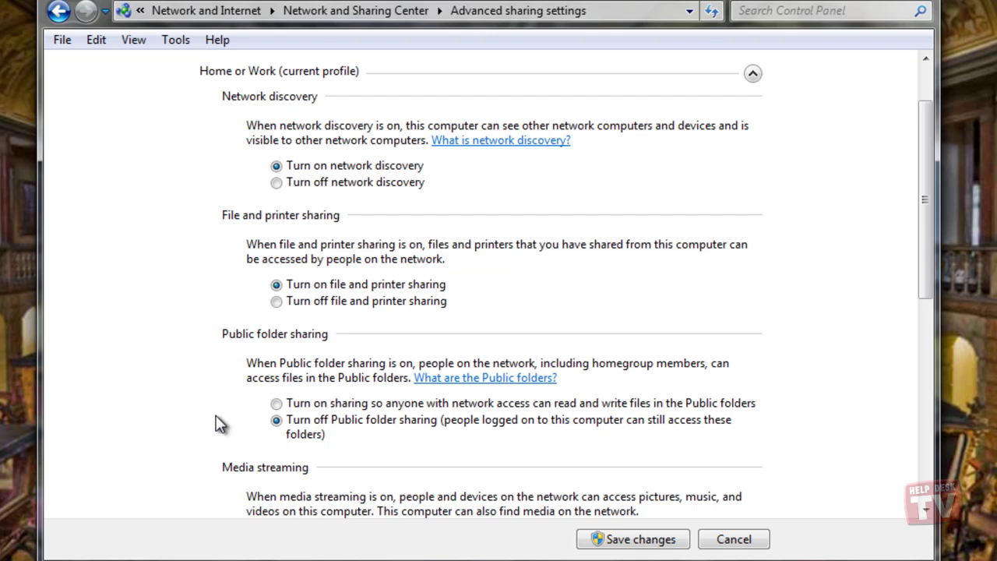
Confirm 128-bit encryption and password protected sharing in the lower options, then save the changes.
{"action": "left_click_drag", "start_coordinate": [922, 251], "coordinate": [926, 351]}
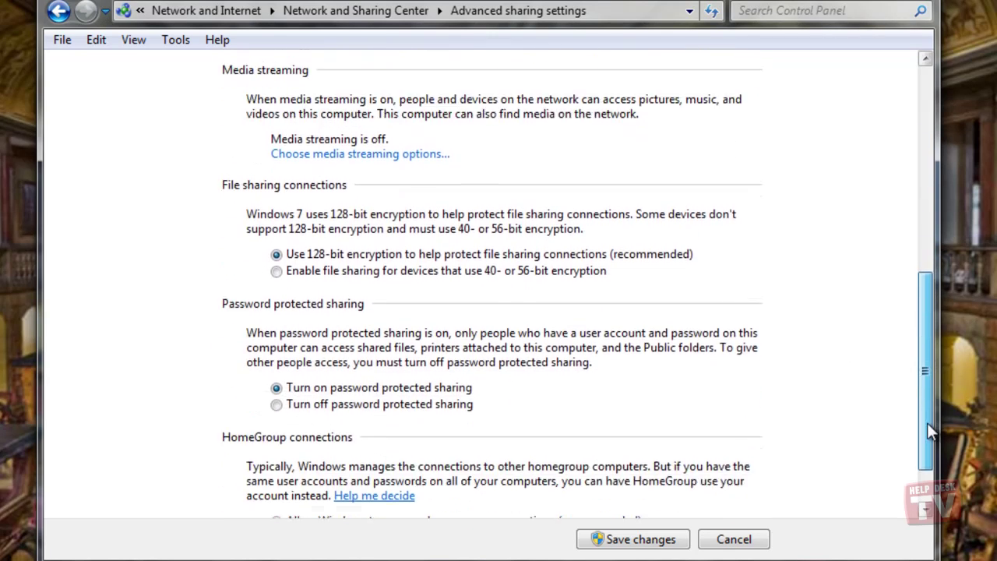
{"action": "left_click_drag", "start_coordinate": [926, 351], "coordinate": [926, 422]}
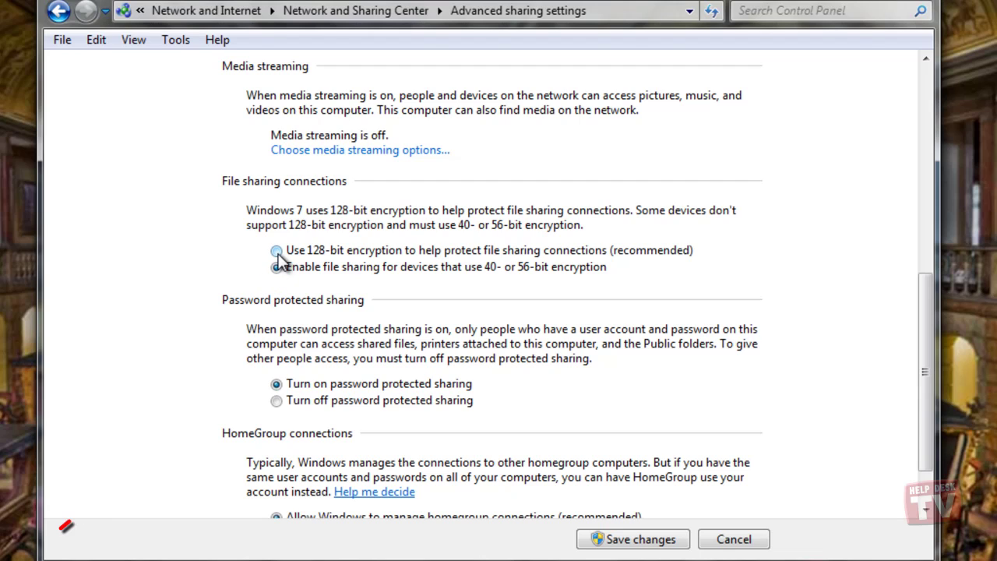
{"action": "left_click", "coordinate": [276, 250]}
{"action": "left_click", "coordinate": [274, 401]}
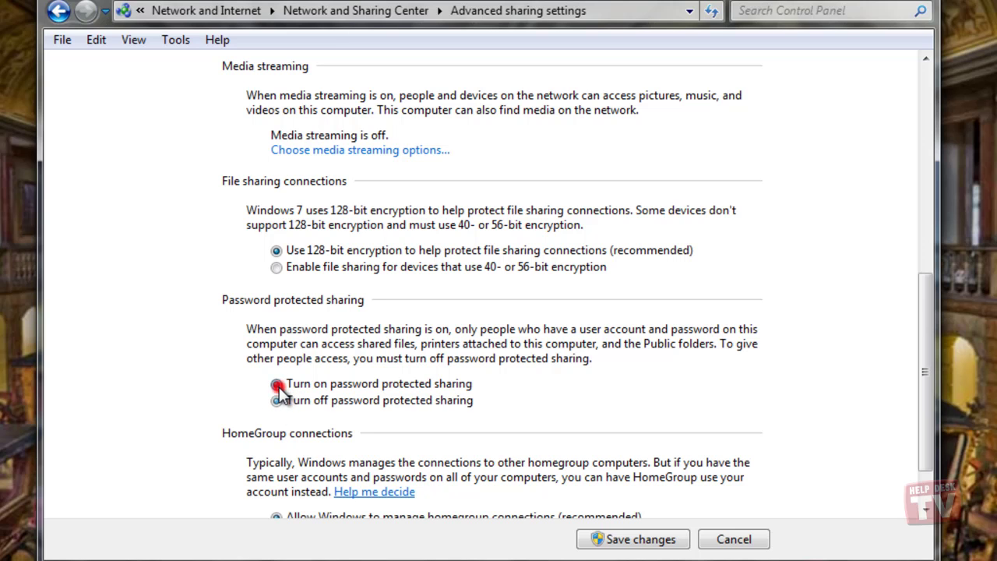
{"action": "left_click", "coordinate": [637, 539]}
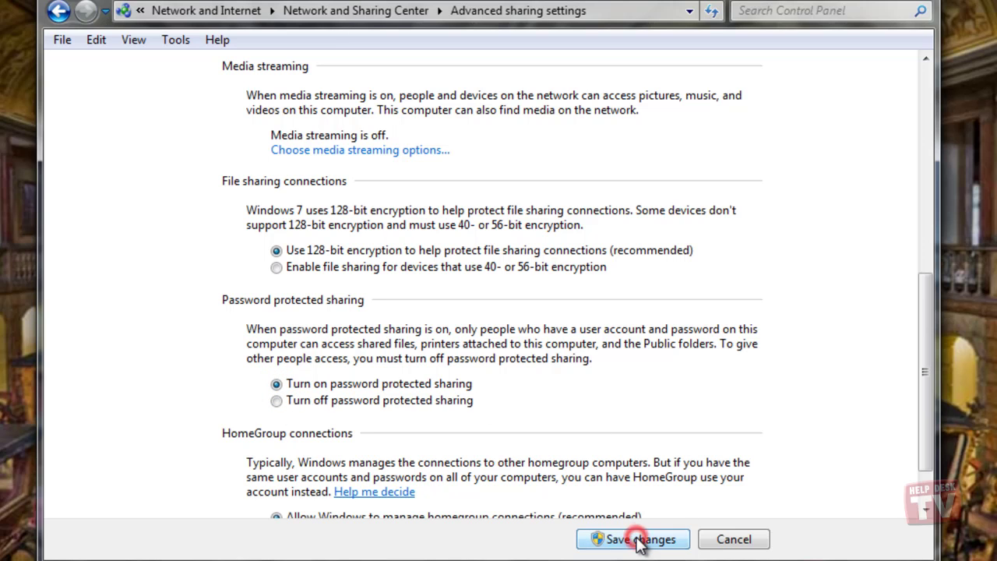